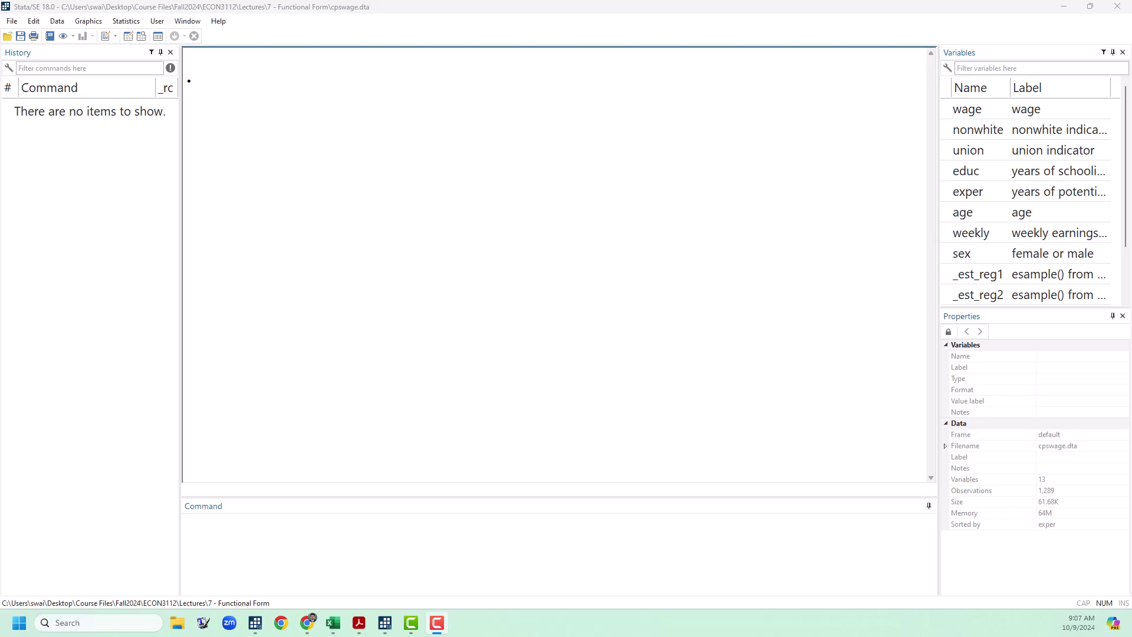
# - Bring the Stata window with cpswage loaded to the front and focus the Command window
pyautogui.click(406, 330)
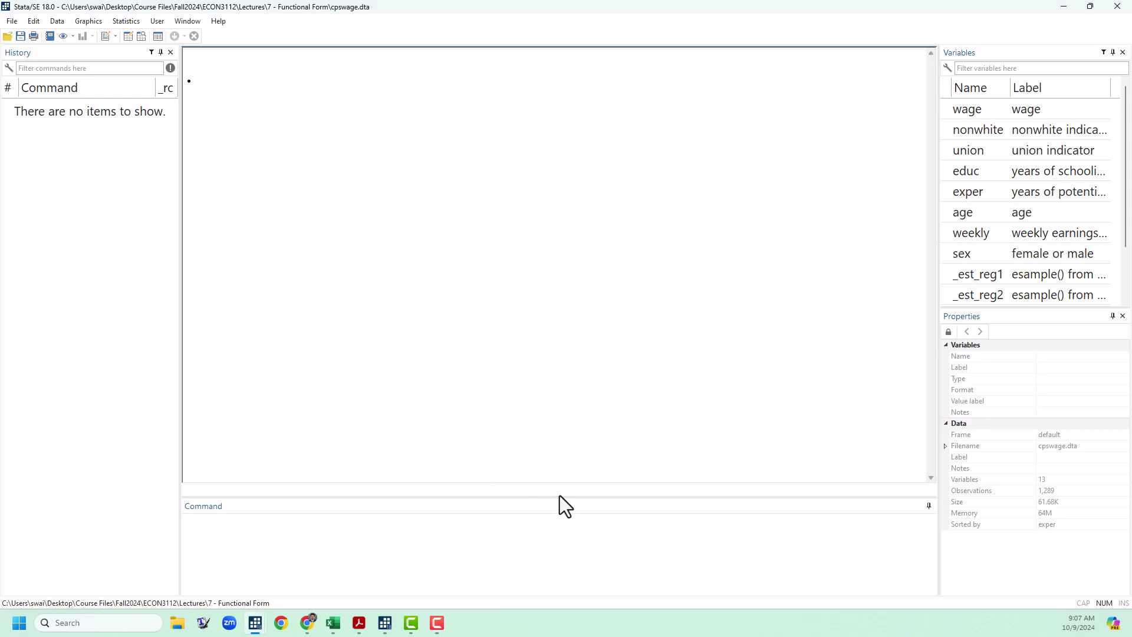
pyautogui.click(310, 537)
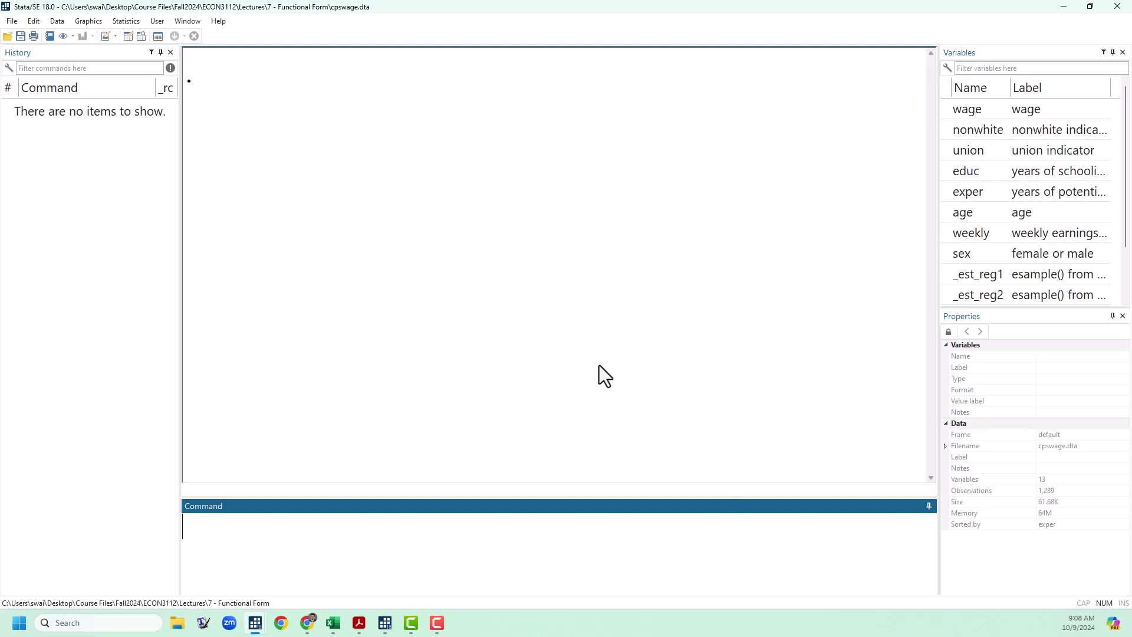
# - Browse cpswage, then create male = sex=="male" and check the new 0/1 column
pyautogui.click(141, 36)
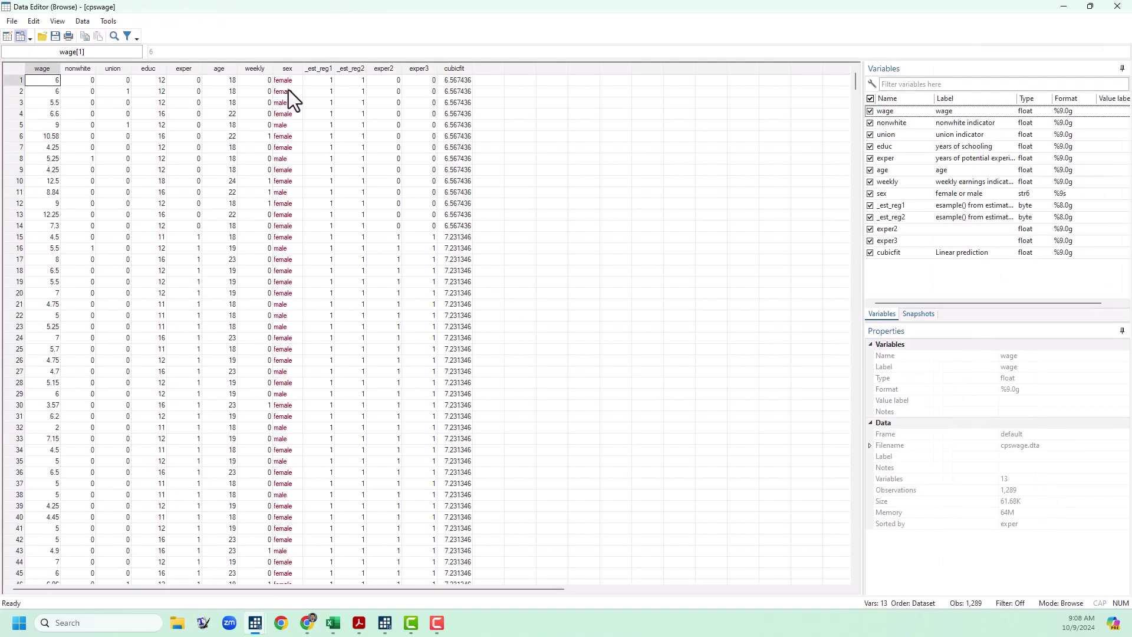
pyautogui.click(1117, 6)
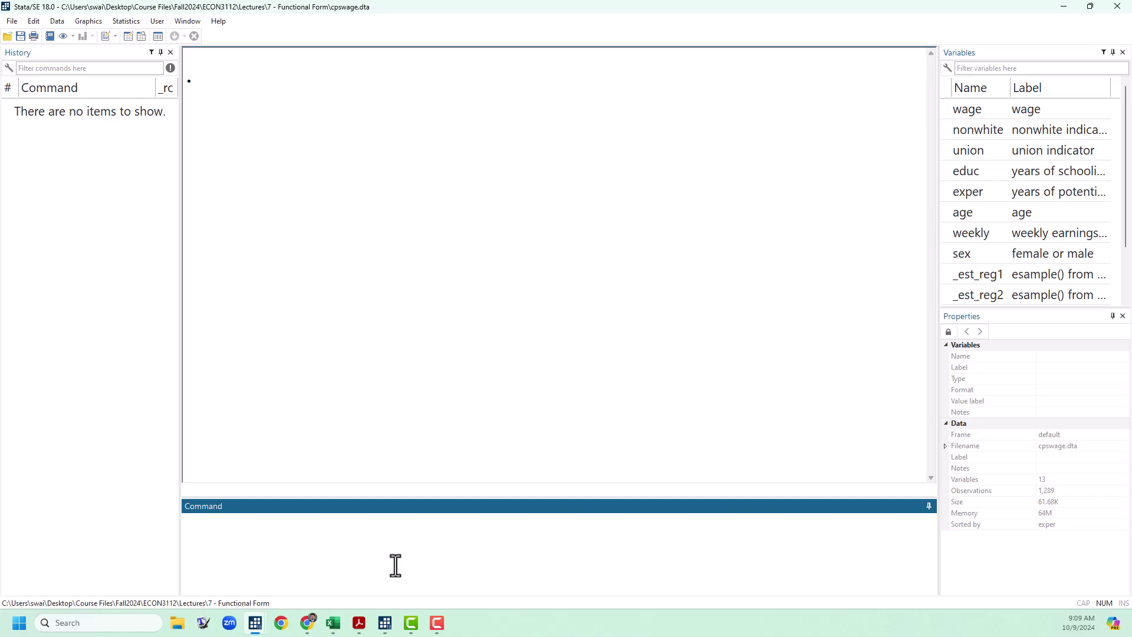
pyautogui.write('gen male = ')
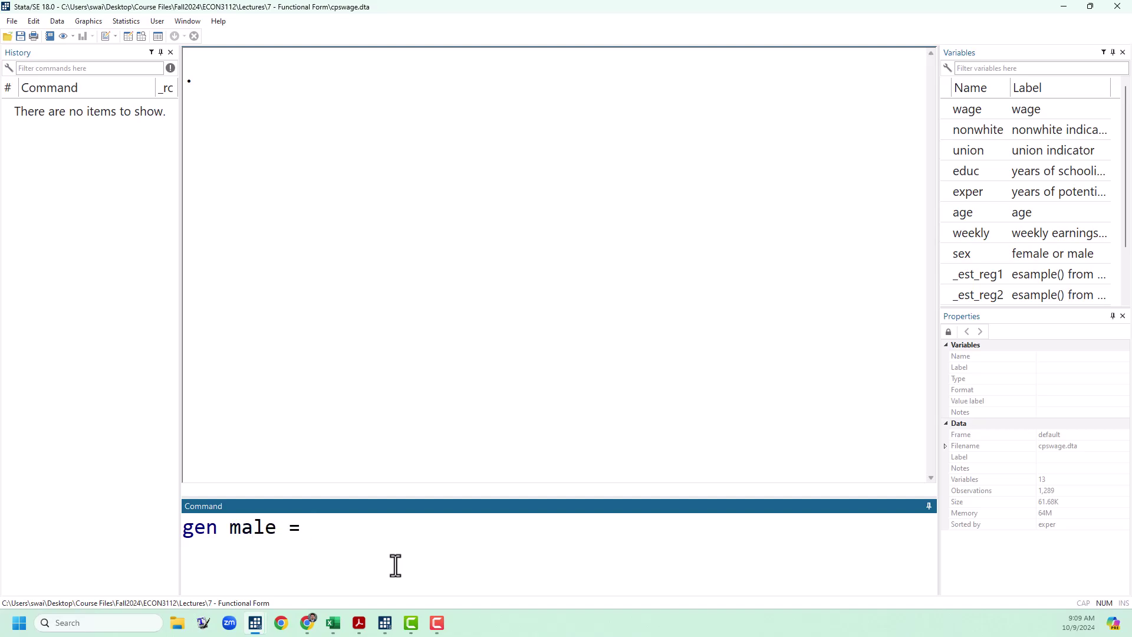
pyautogui.write('sex=="male"')
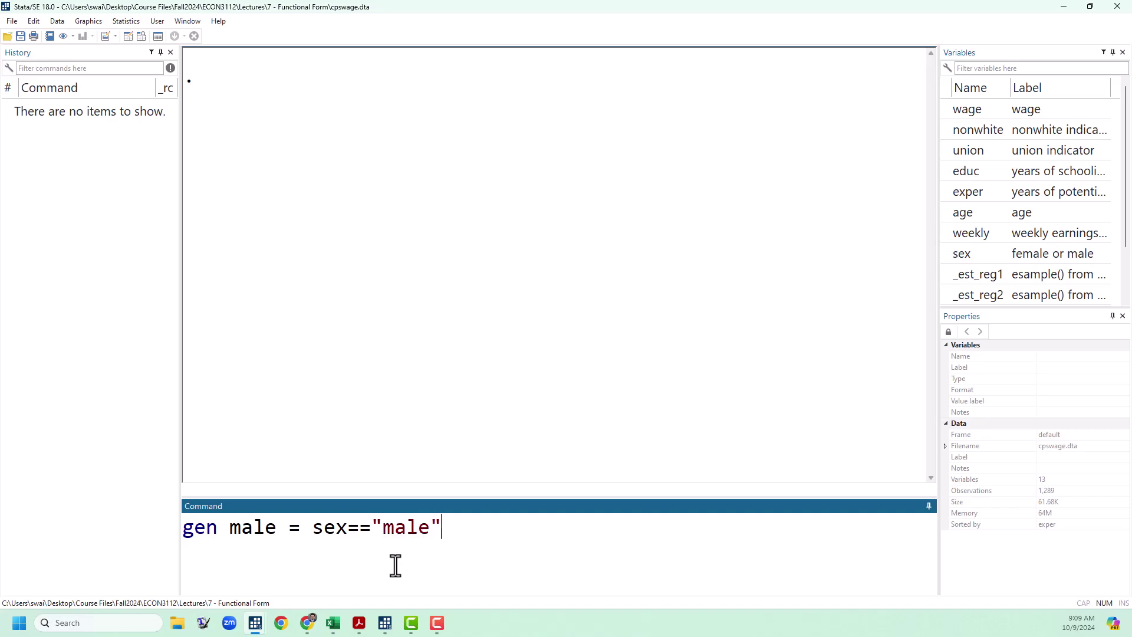
pyautogui.press('Return')
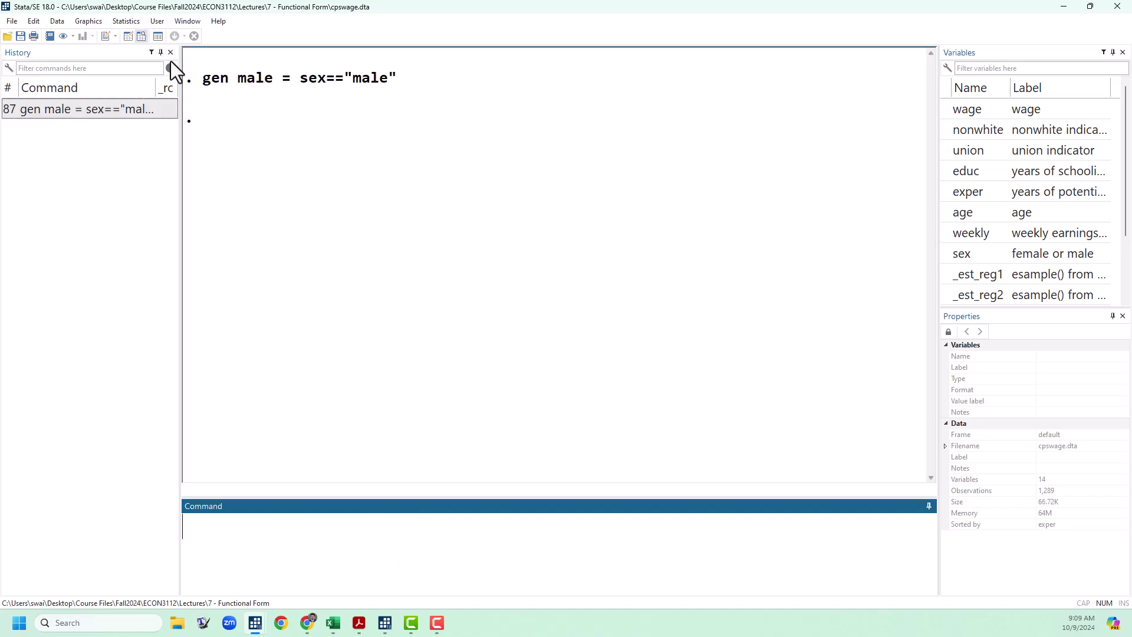
pyautogui.hotkey('ctrl', '8')
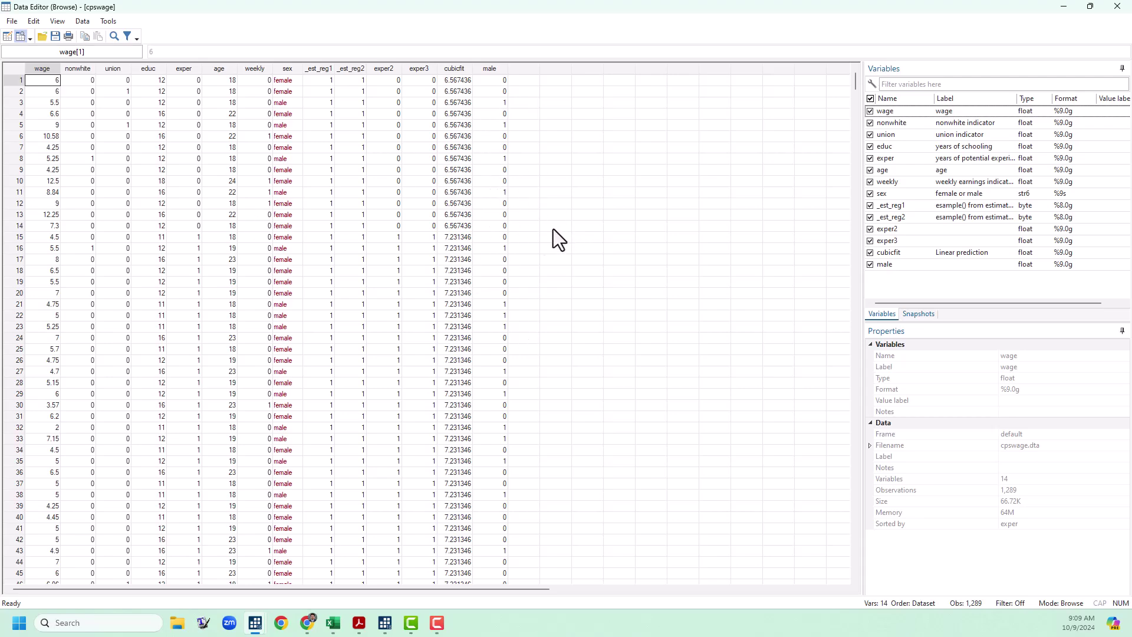
pyautogui.click(1117, 6)
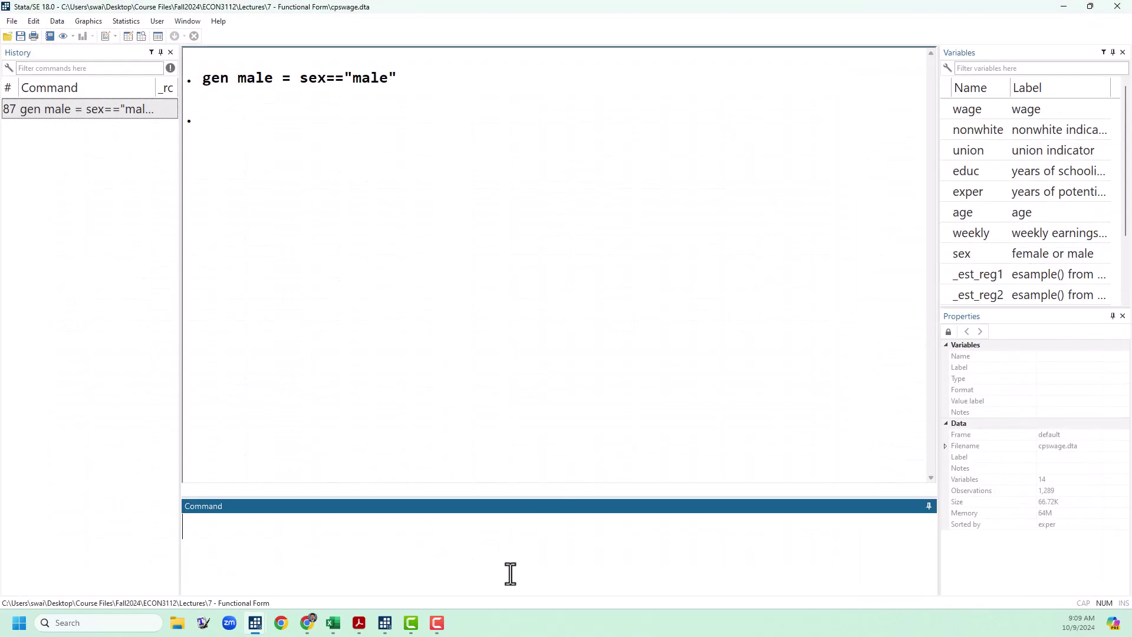
# - Regress wage on male and union, giving male 3.408708 and union 1.792726
pyautogui.write('reg wage ')
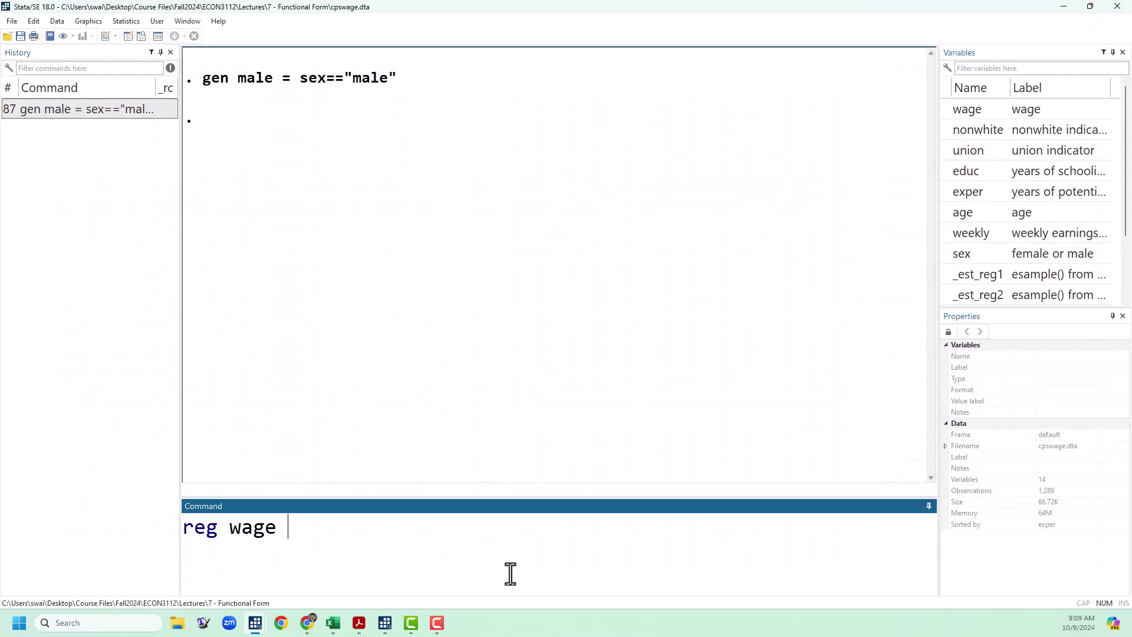
pyautogui.write('male unio')
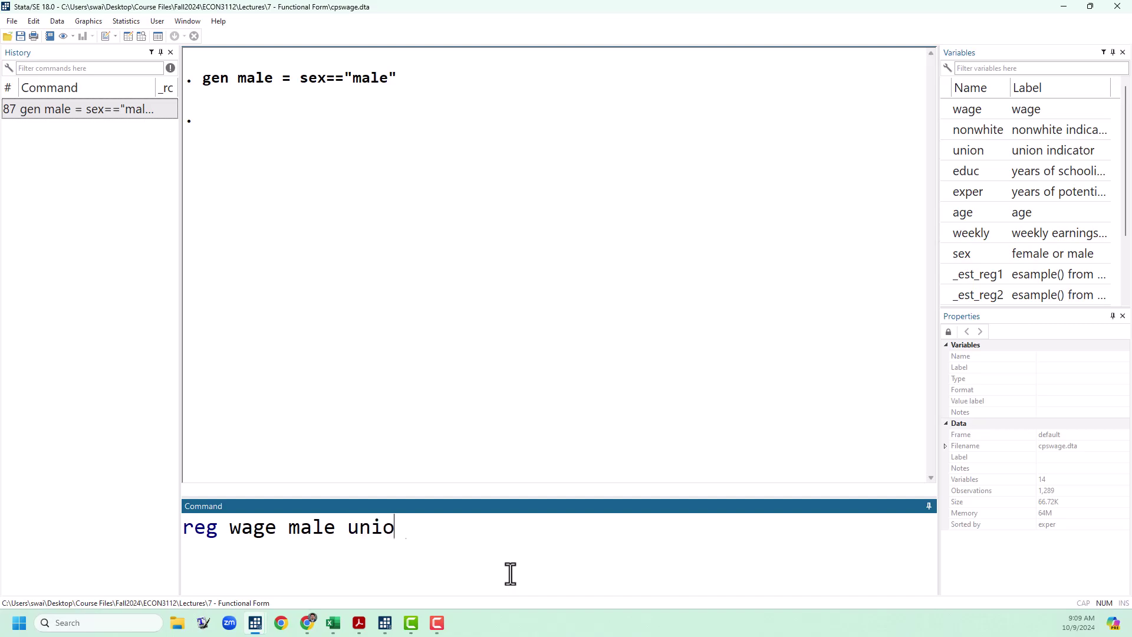
pyautogui.write('n')
pyautogui.press('Return')
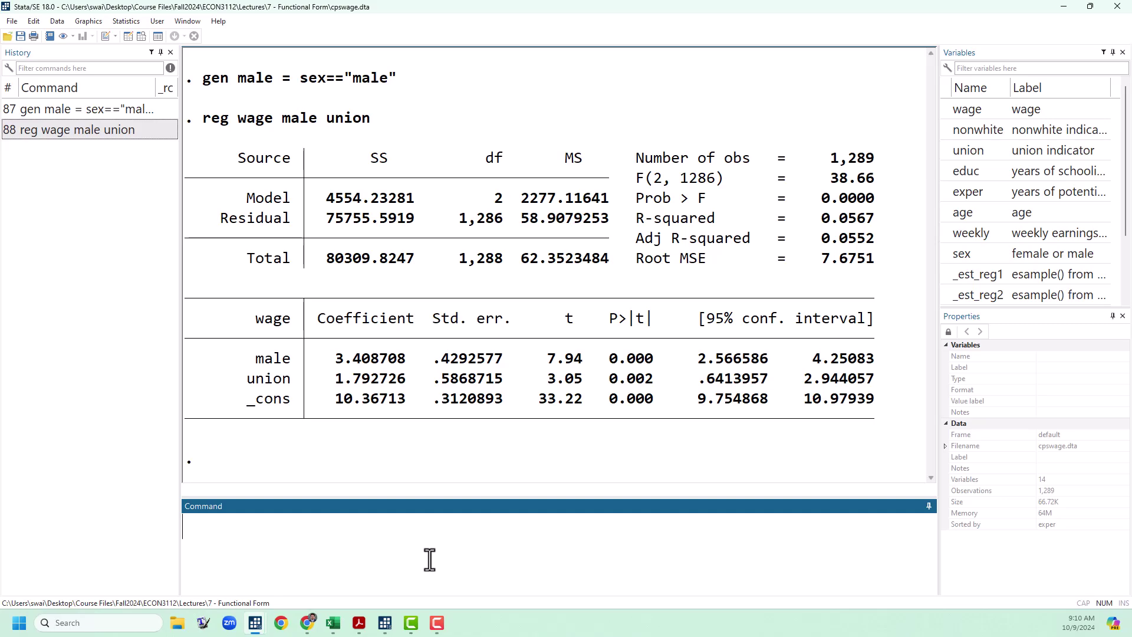
# - Create maleunion = male*union and rerun the wage regression with maleunion added (-1.707351)
pyautogui.write('gen male')
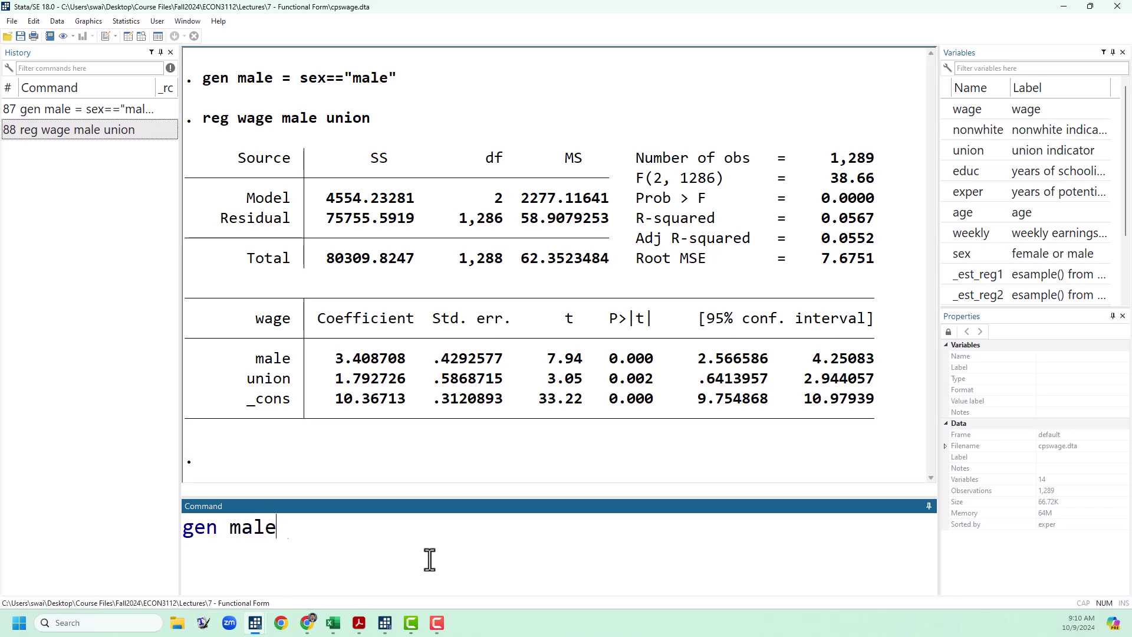
pyautogui.write('union = male*union')
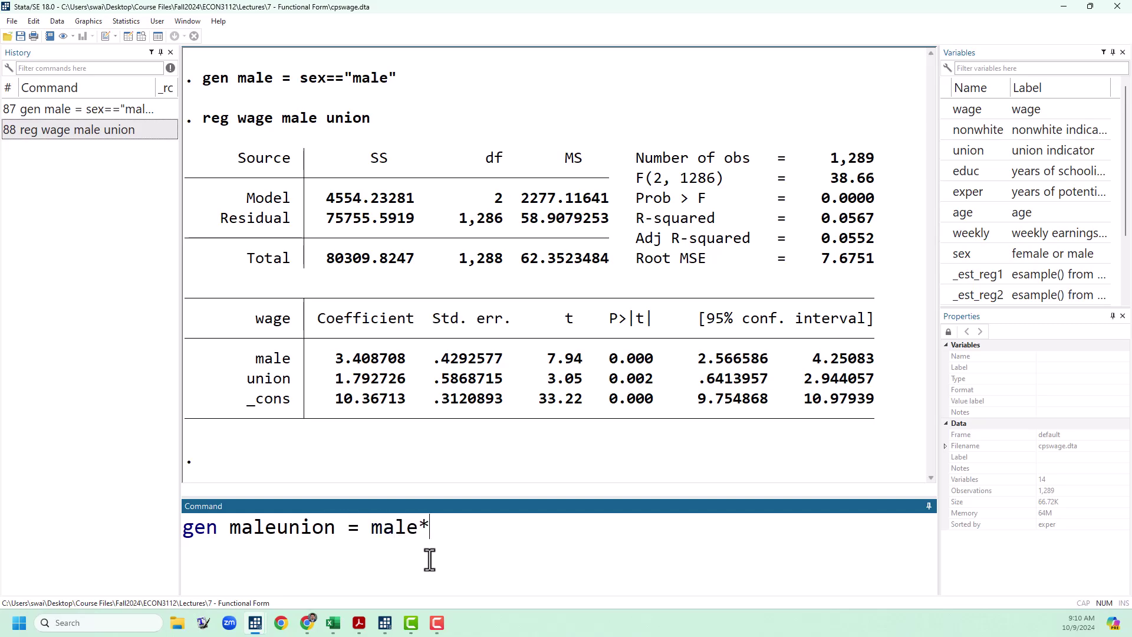
pyautogui.press('Return')
pyautogui.click(106, 131)
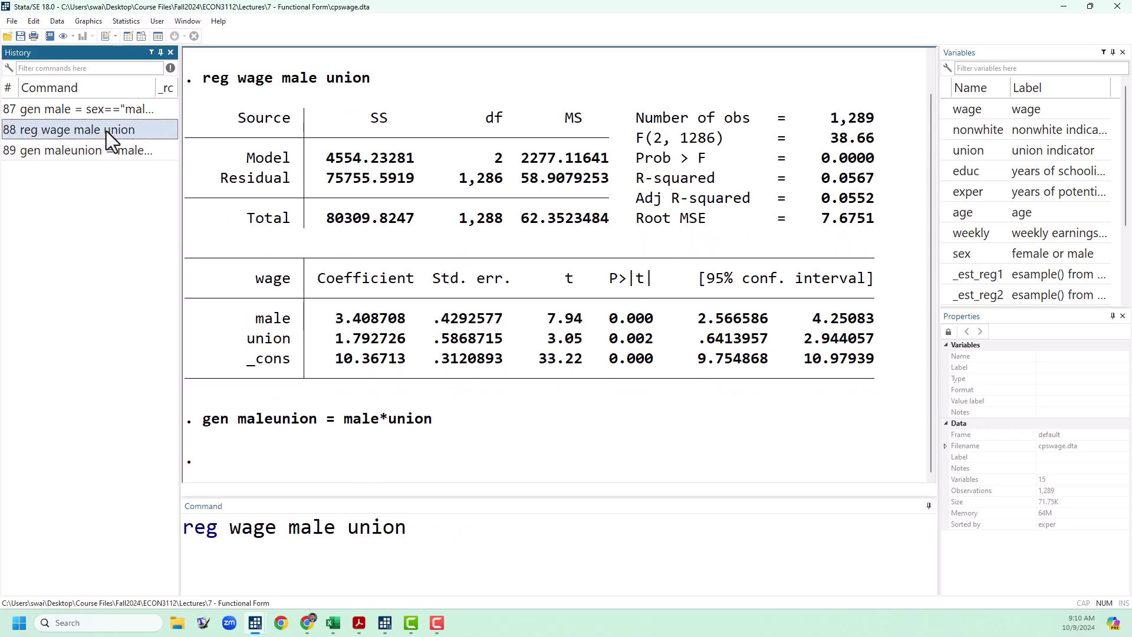
pyautogui.click(454, 540)
pyautogui.write('maleunion')
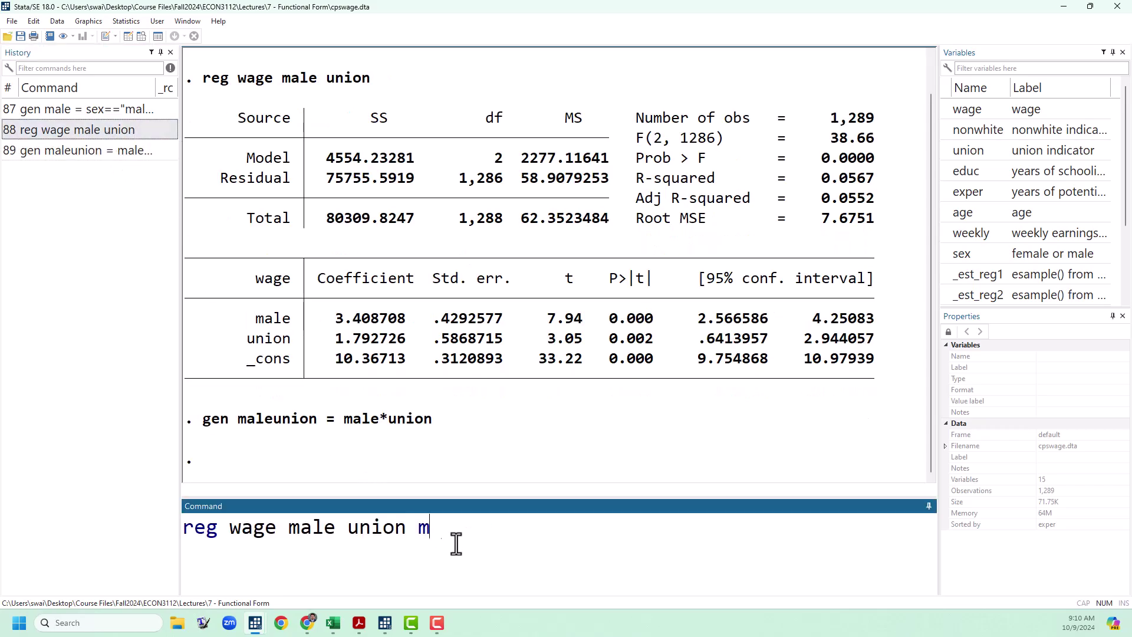
pyautogui.press('Return')
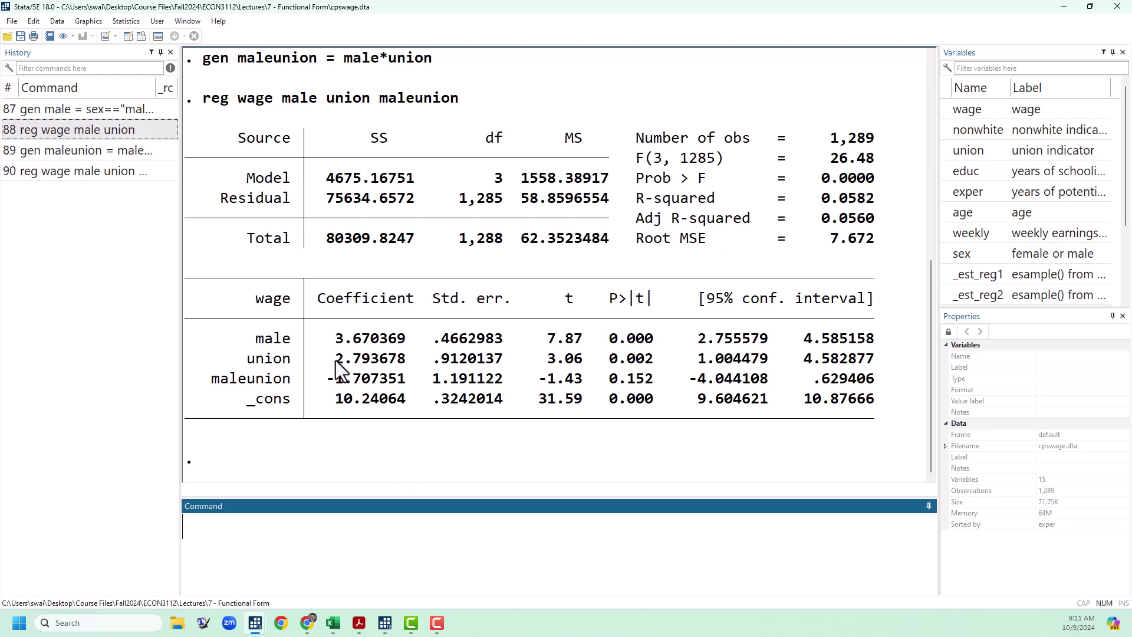
pyautogui.moveTo(336, 360); pyautogui.dragTo(366, 365)
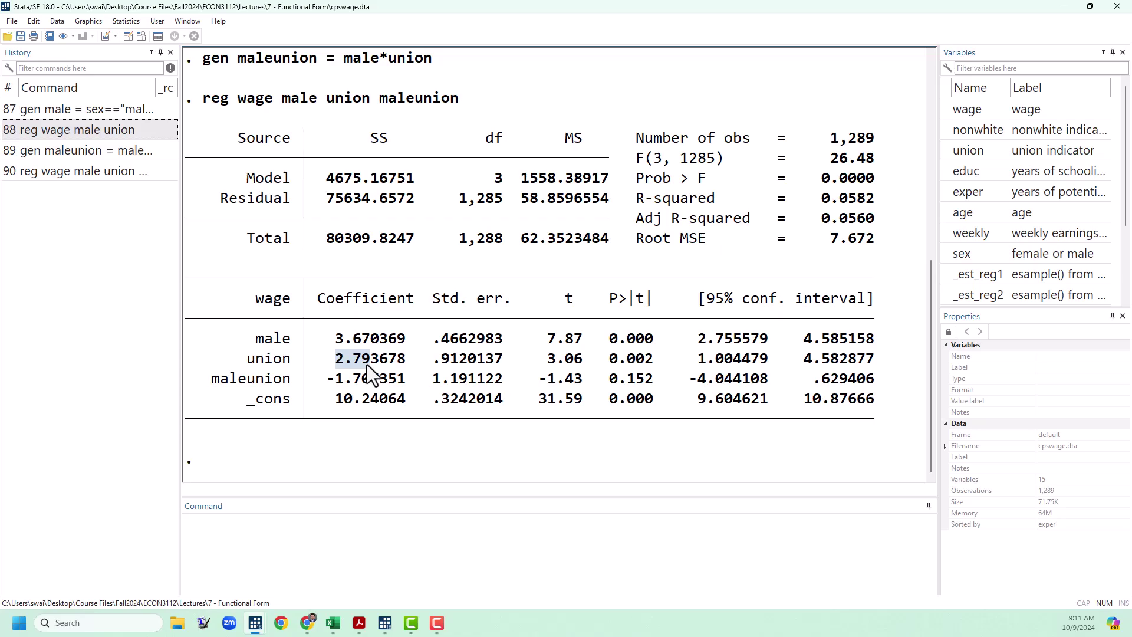
pyautogui.moveTo(220, 379); pyautogui.dragTo(412, 384)
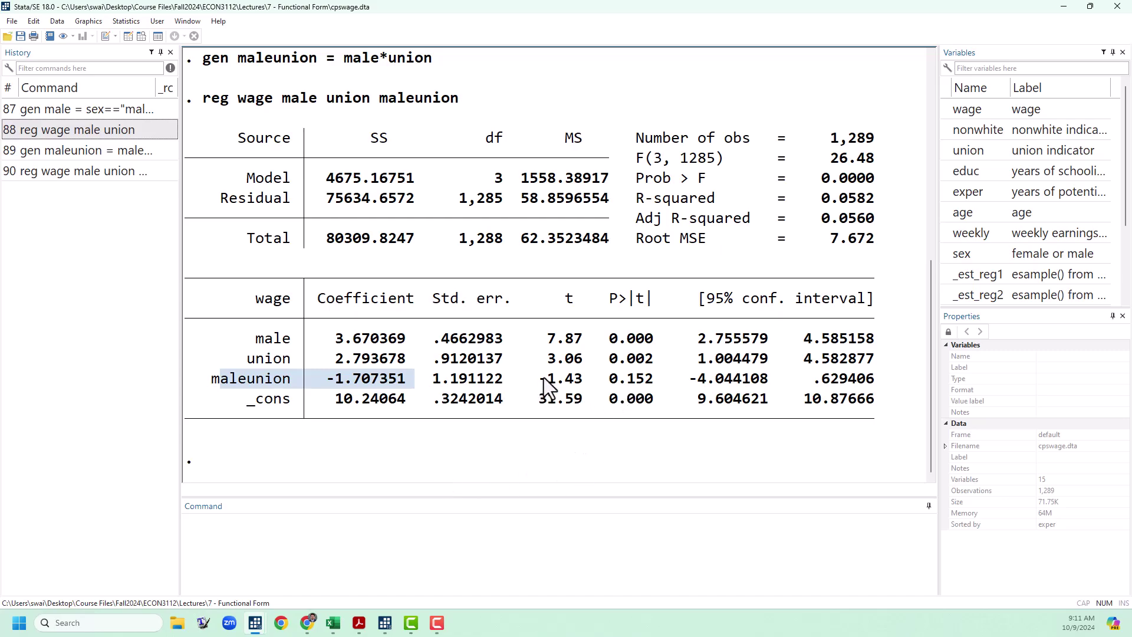
pyautogui.moveTo(539, 381); pyautogui.dragTo(596, 395)
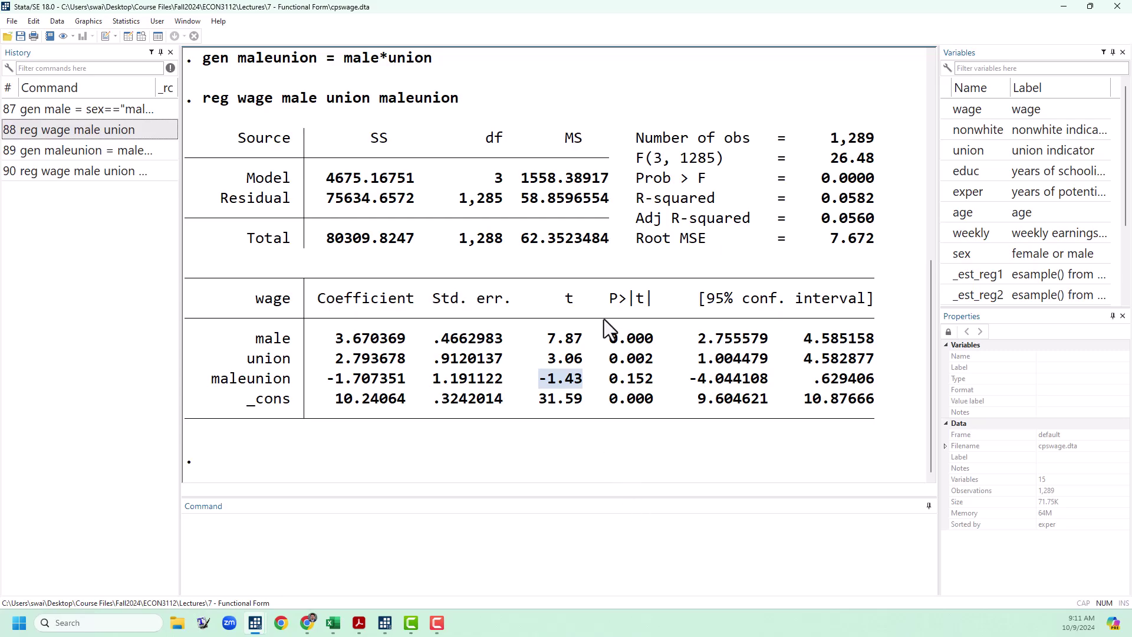
pyautogui.moveTo(613, 380); pyautogui.dragTo(650, 383)
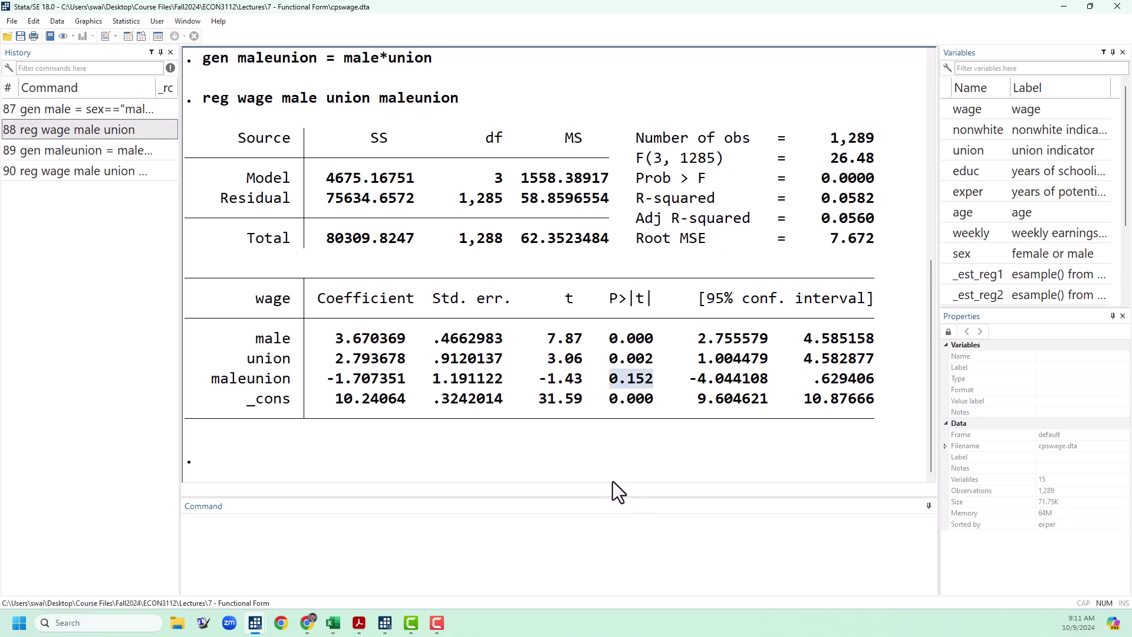
pyautogui.click(628, 460)
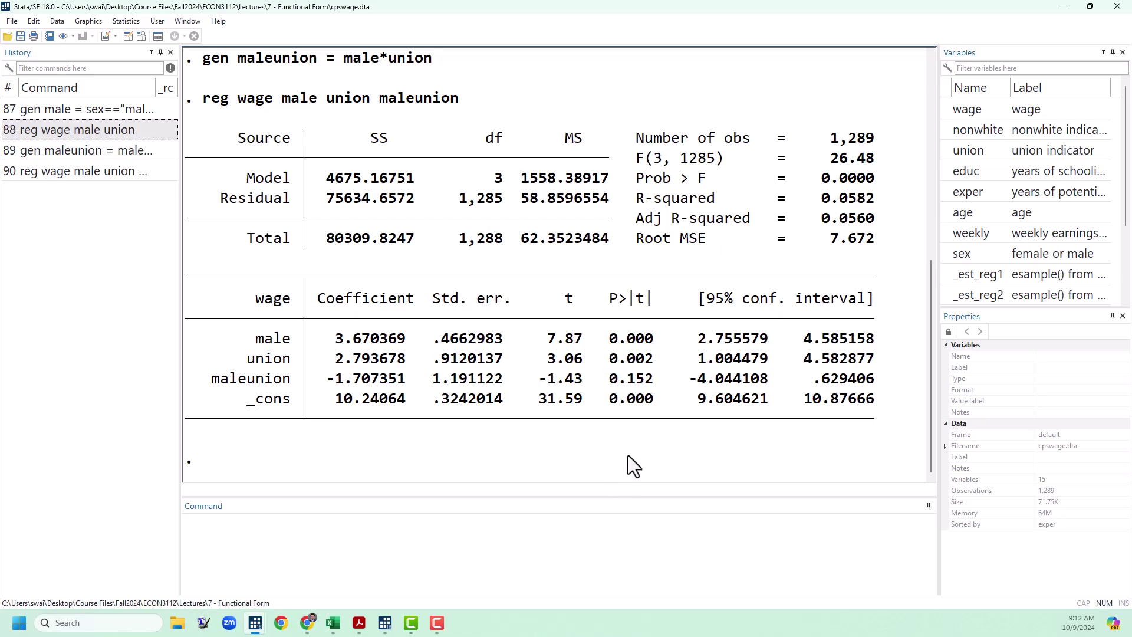
# - Run reg wage male educ, giving male 3.301906, educ 1.26266, R-squared 0.2521
pyautogui.click(553, 559)
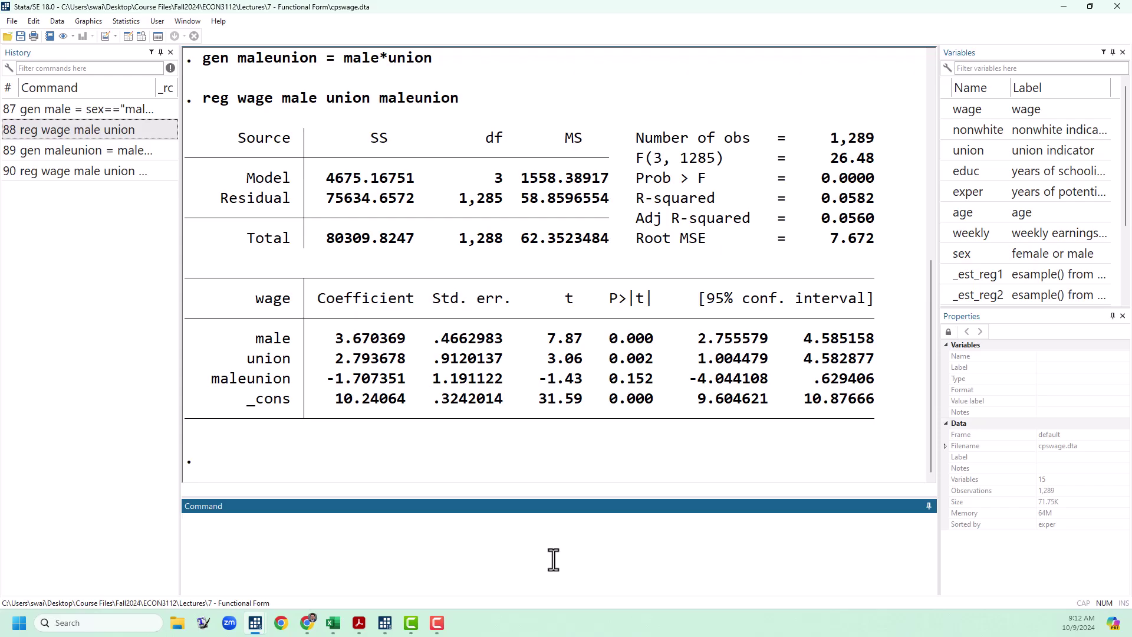
pyautogui.write('reg wage mal')
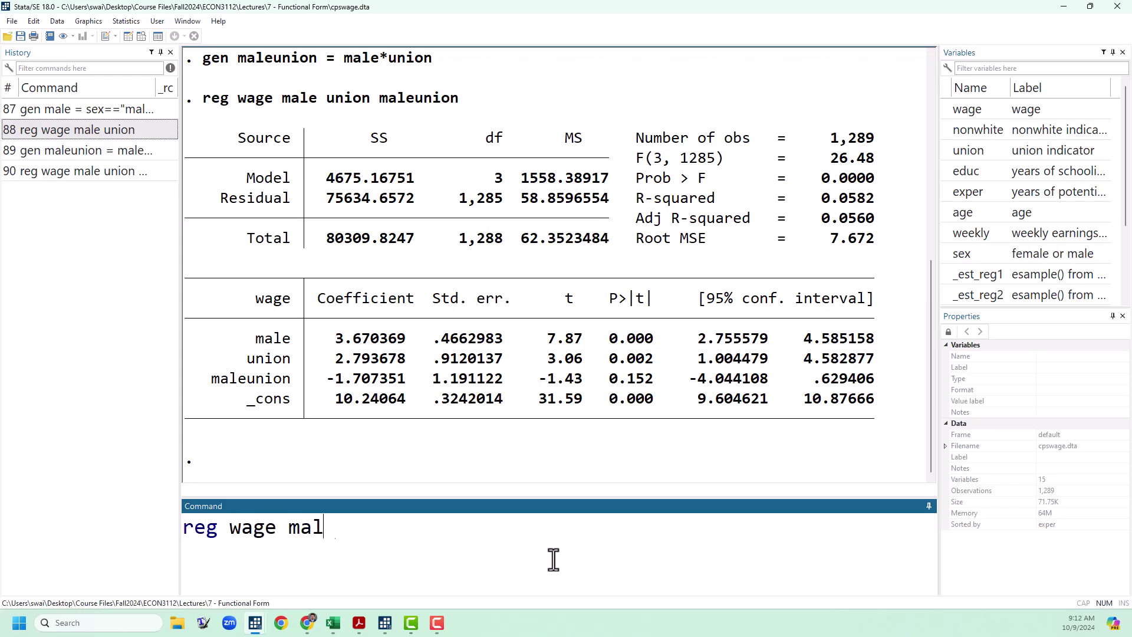
pyautogui.write('e educ')
pyautogui.press('Return')
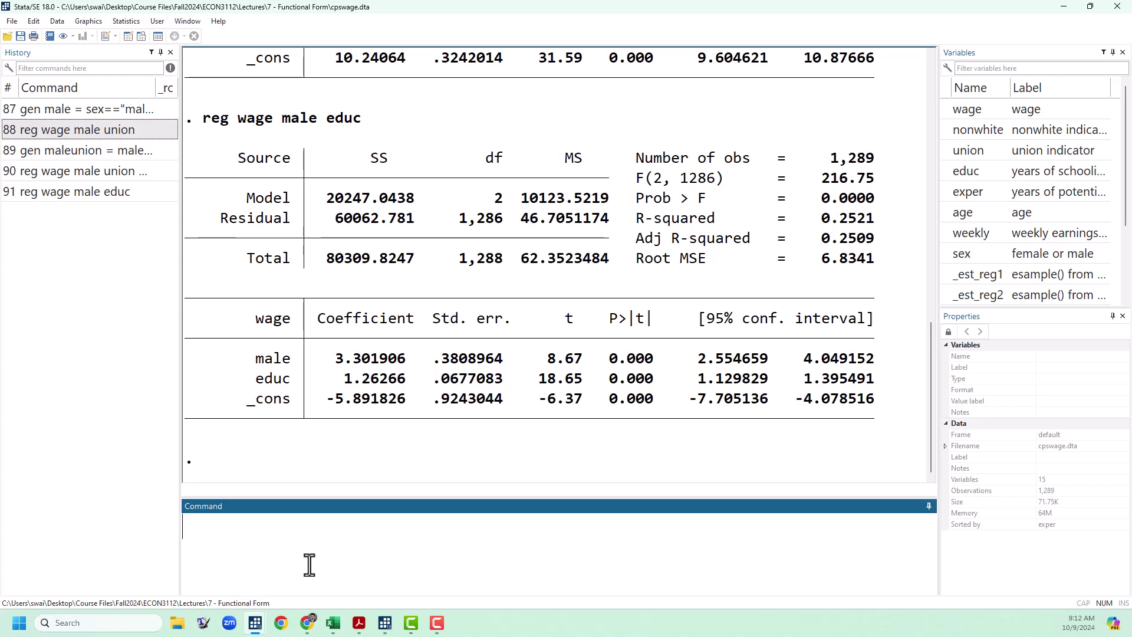
# - Create maleeduc = male*educ, regress wage on male, educ and maleeduc, and inspect its 0.3203921 coefficient
pyautogui.write('gen maleeduc = ')
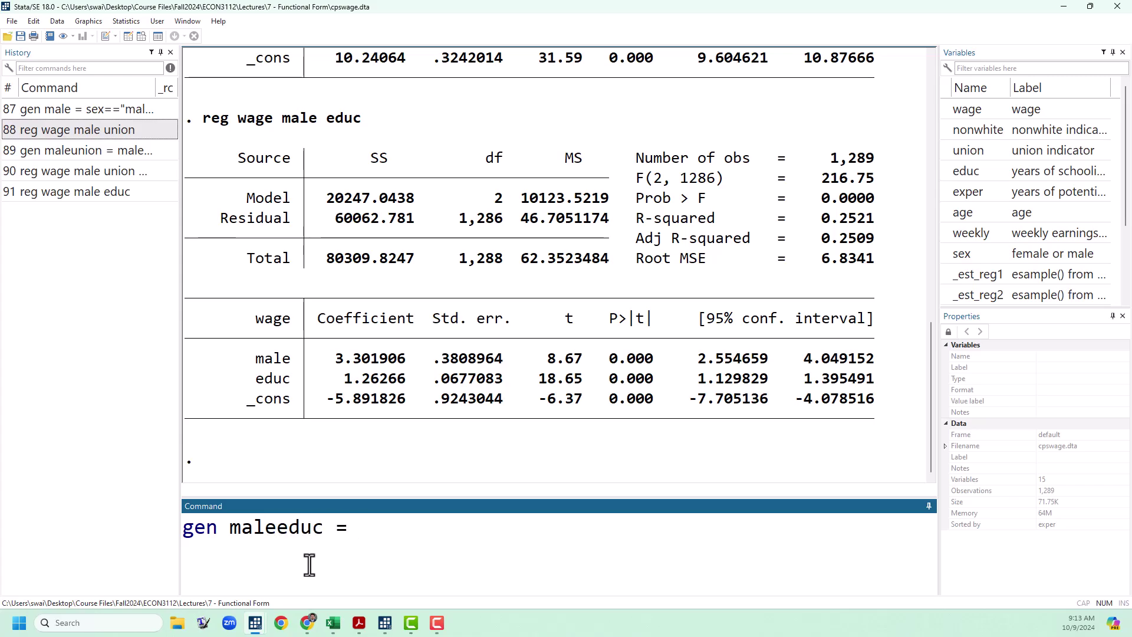
pyautogui.write('male*educ')
pyautogui.press('Return')
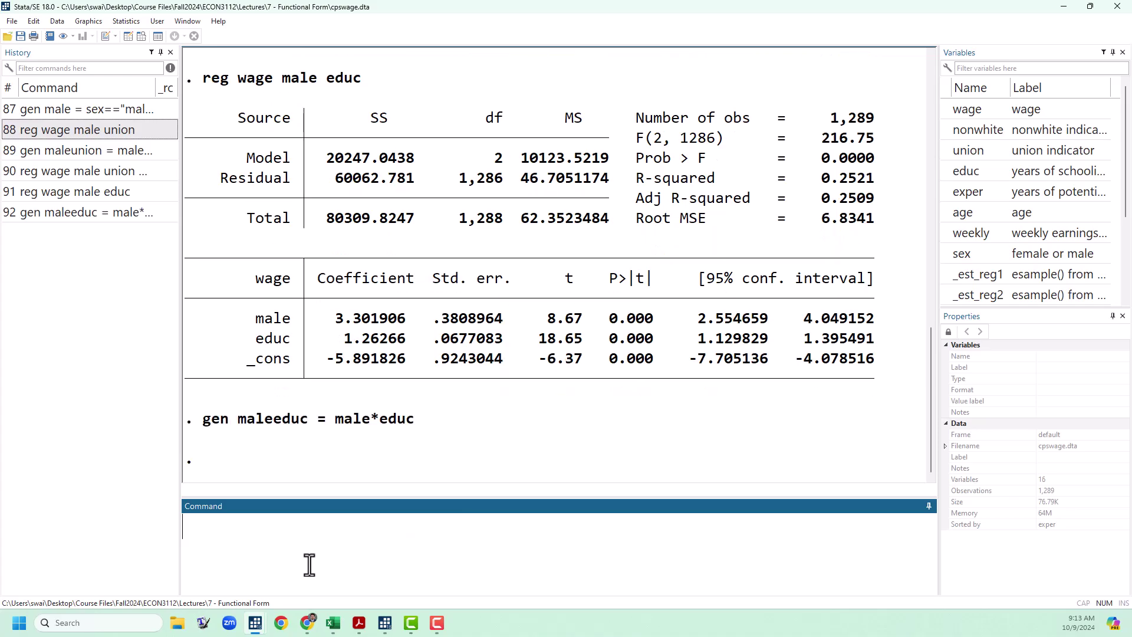
pyautogui.click(122, 192)
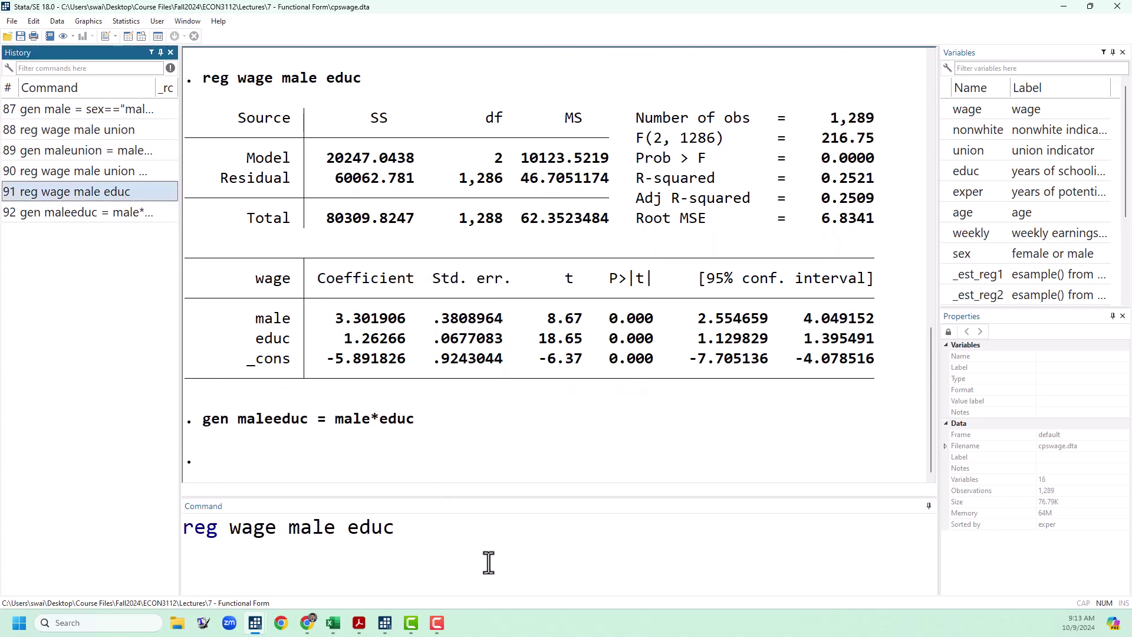
pyautogui.write('maleeduc')
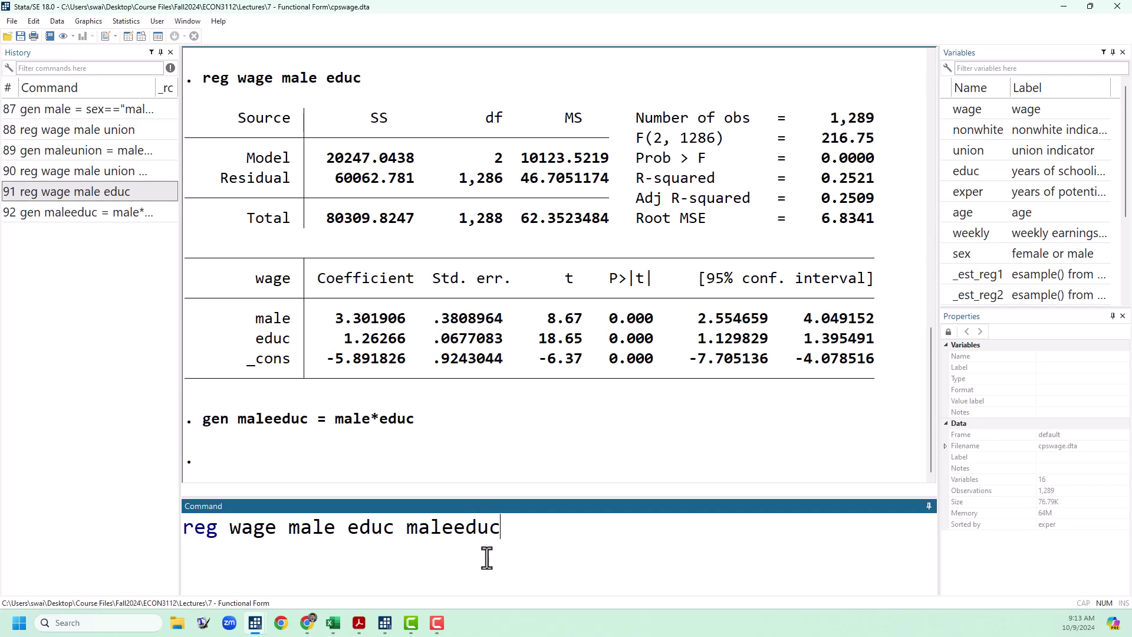
pyautogui.press('Return')
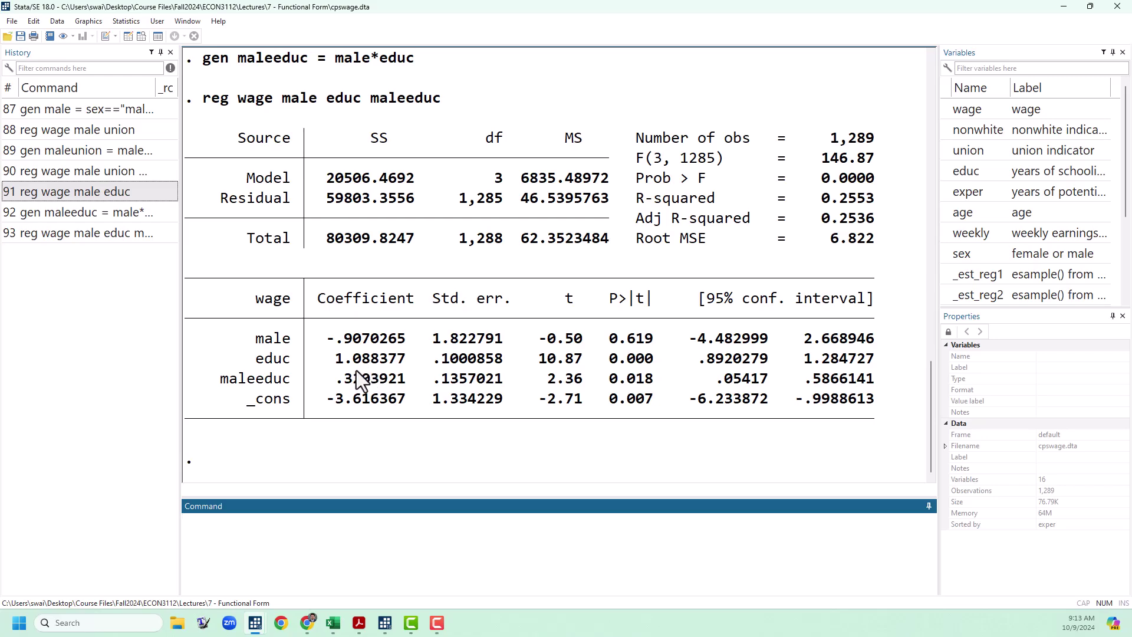
pyautogui.moveTo(337, 377); pyautogui.dragTo(405, 382)
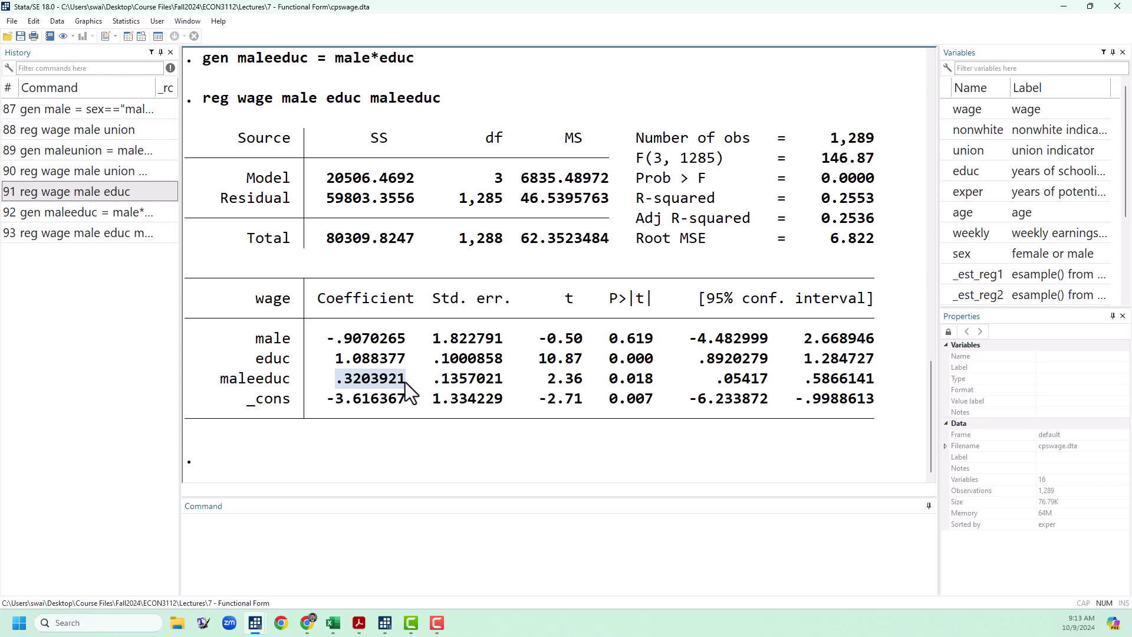
pyautogui.click(406, 451)
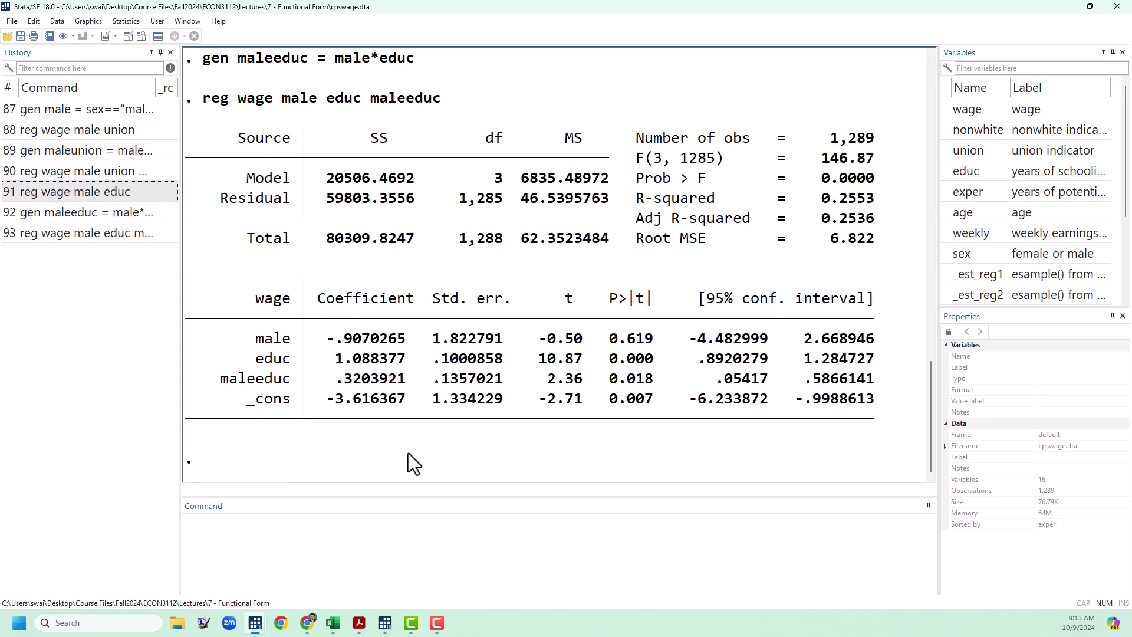